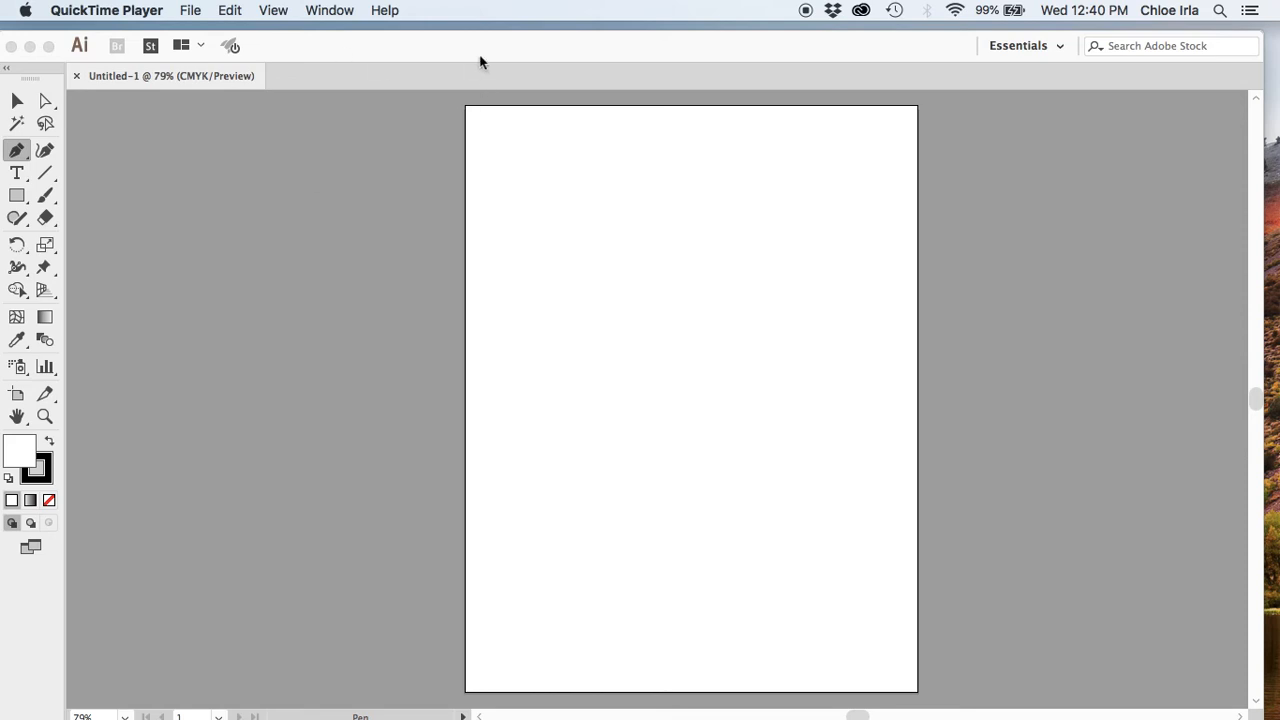
Switch to Illustrator and draw a closed four-sided shape about 349 pt tall in the artboard's upper half with the Pen tool.
left_click(506, 51)
left_click_drag(509, 52, 517, 43)
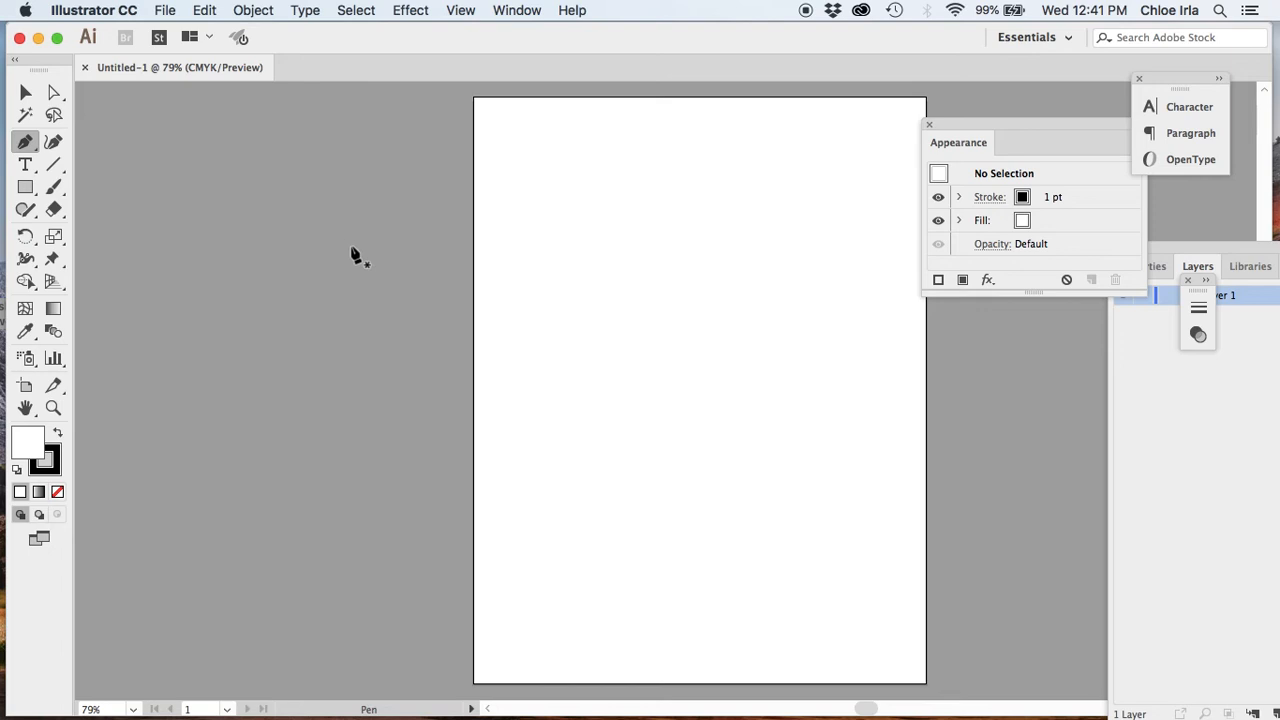
key("v")
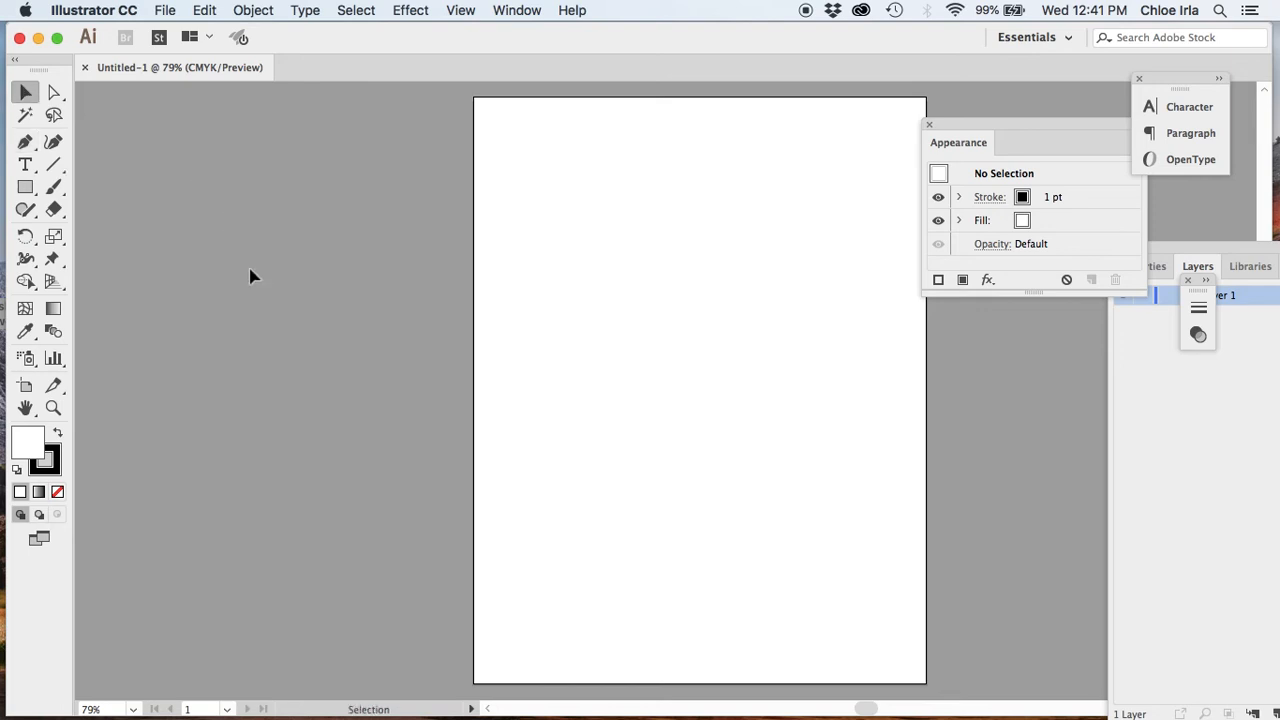
key("p")
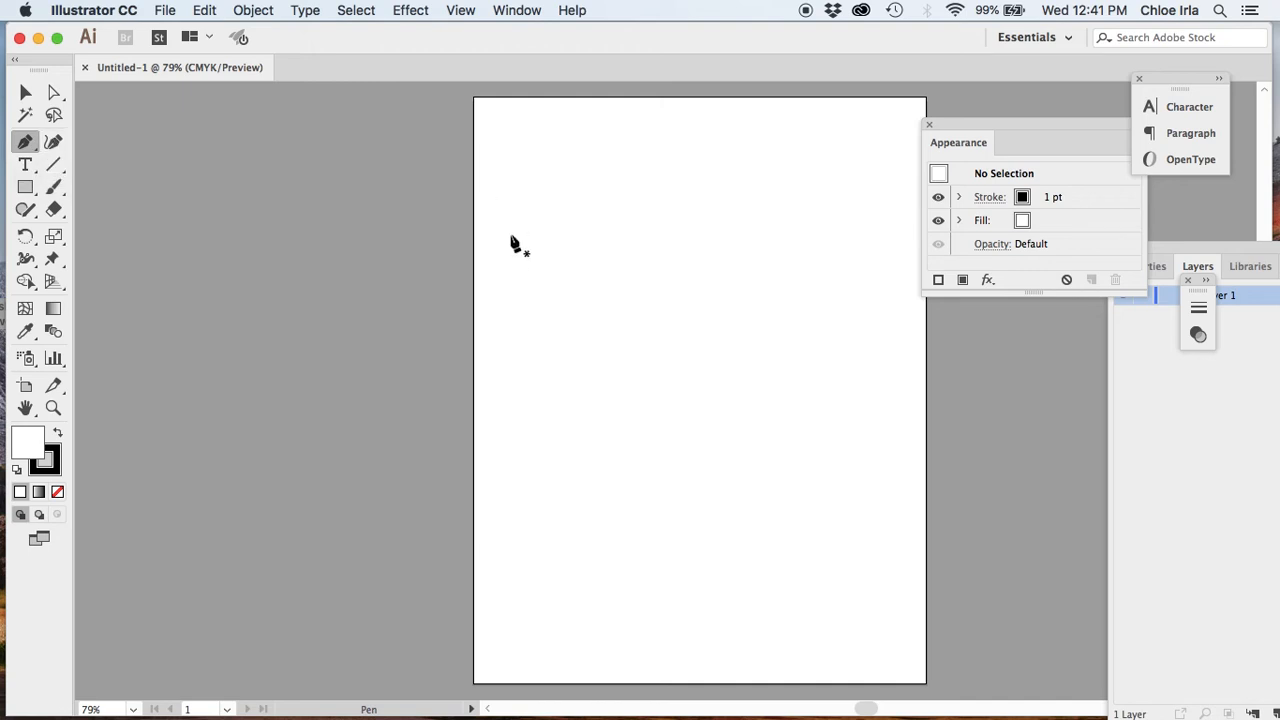
left_click(508, 185)
left_click(809, 185)
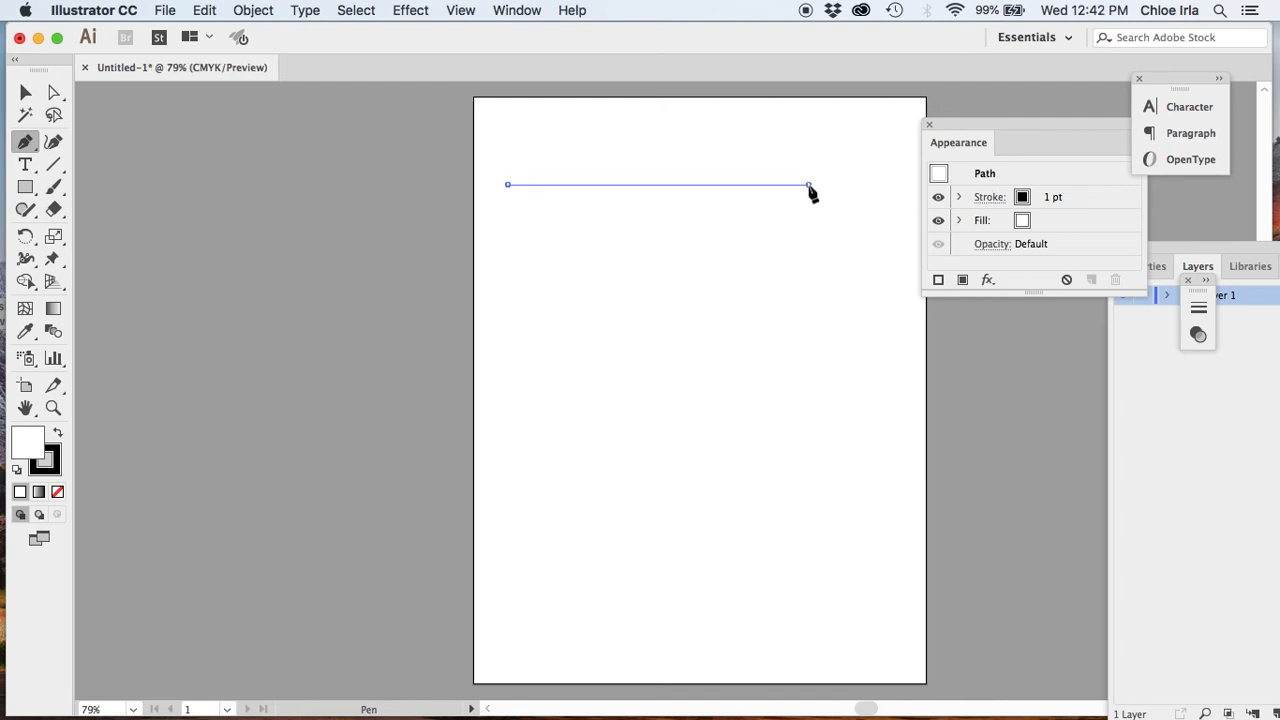
left_click(809, 446)
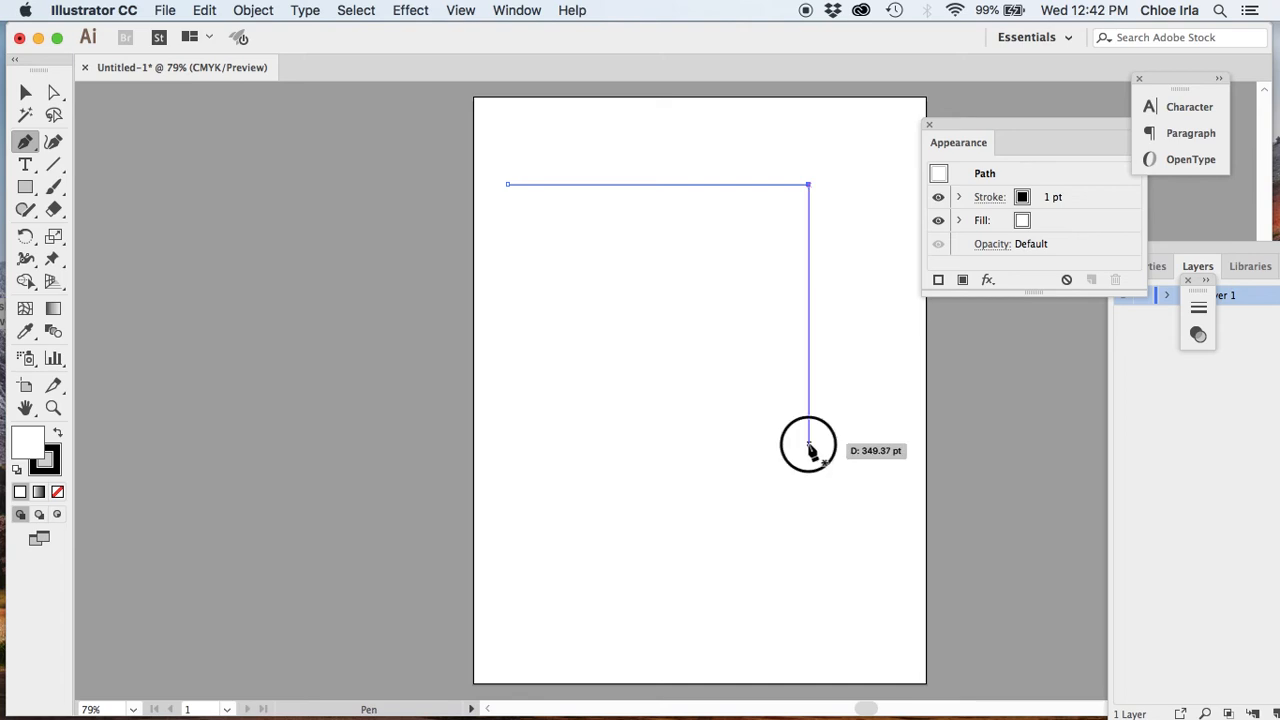
left_click(509, 448)
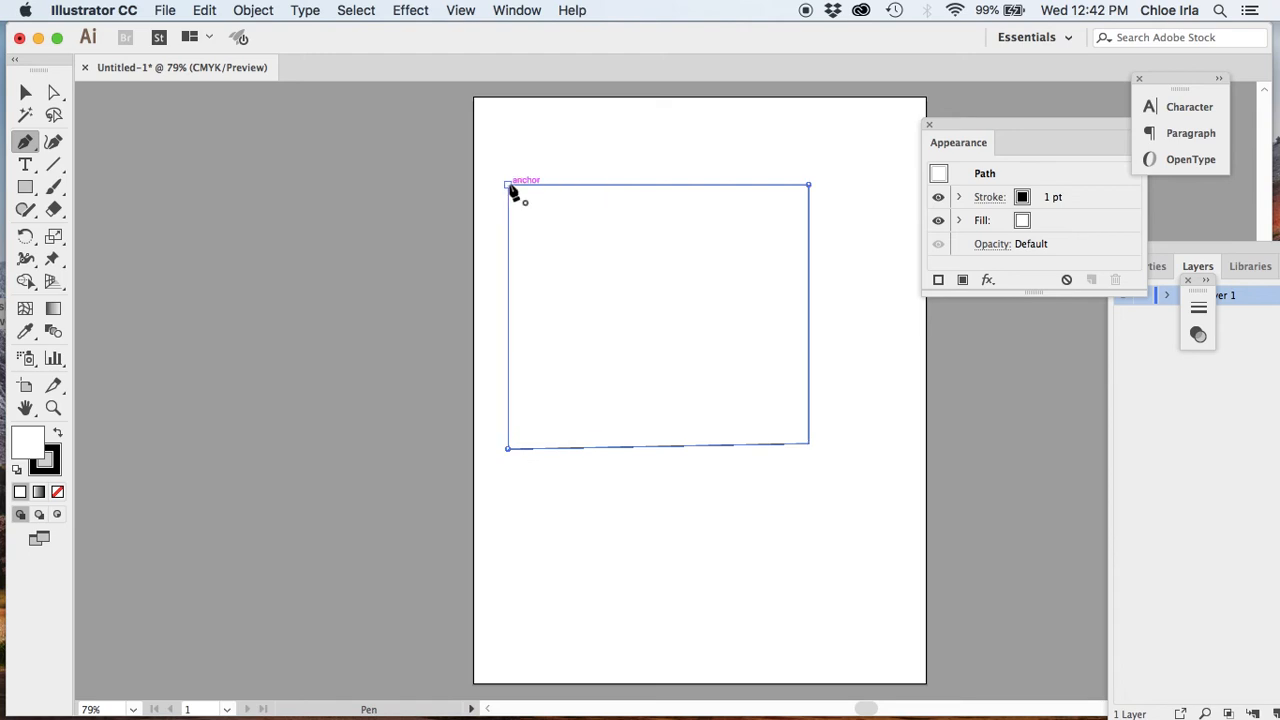
left_click(509, 186)
Draw a closed, irregular seven-point polygon with straight edges below the four-sided shape.
left_click(621, 474)
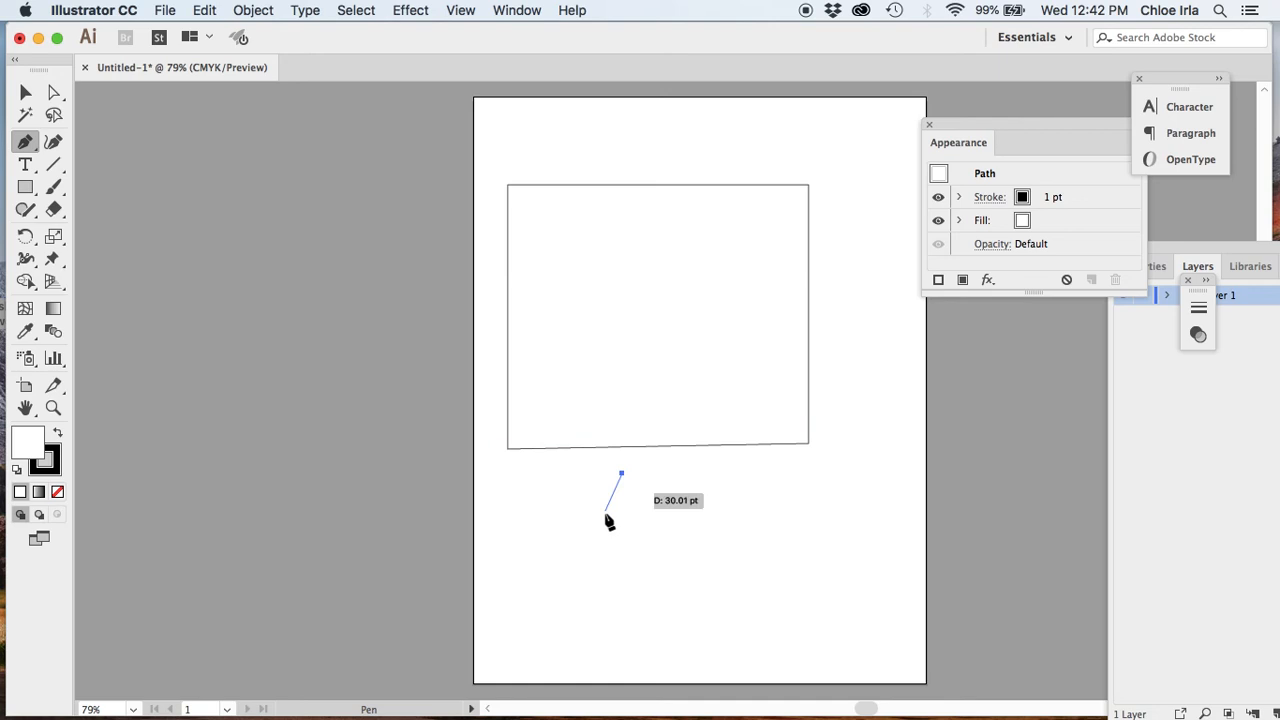
left_click(604, 524)
left_click(540, 525)
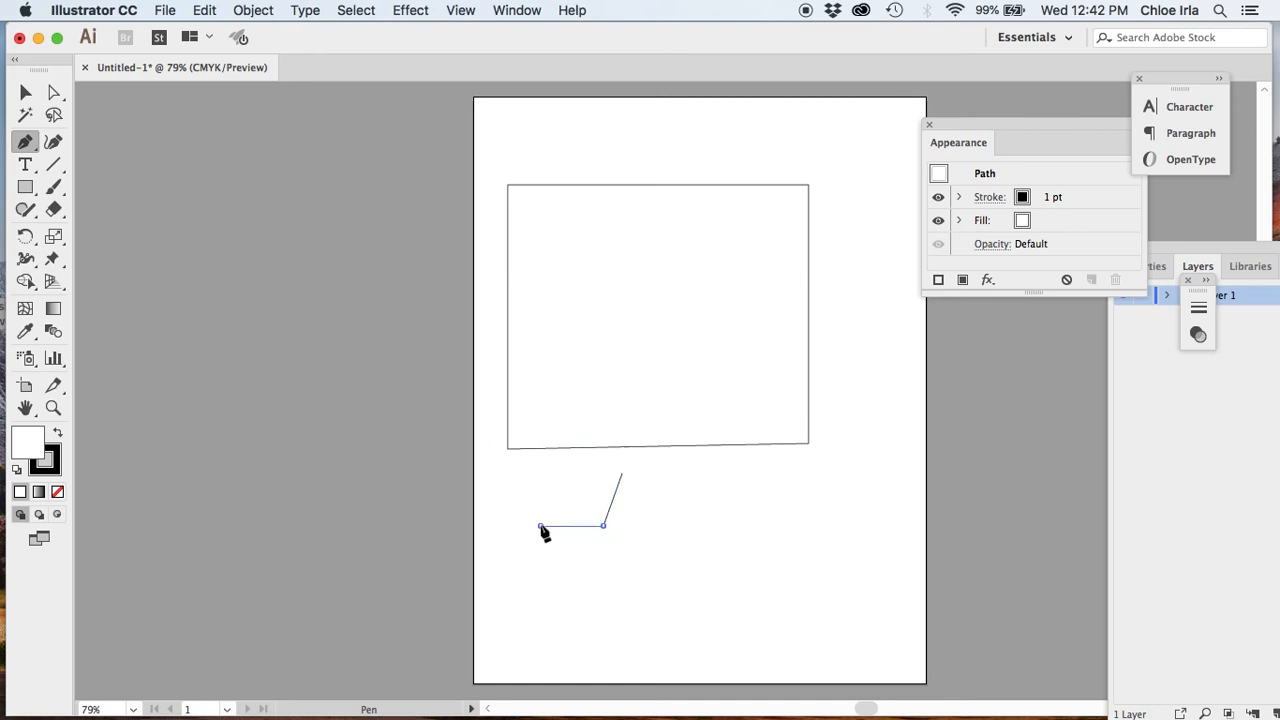
left_click(595, 560)
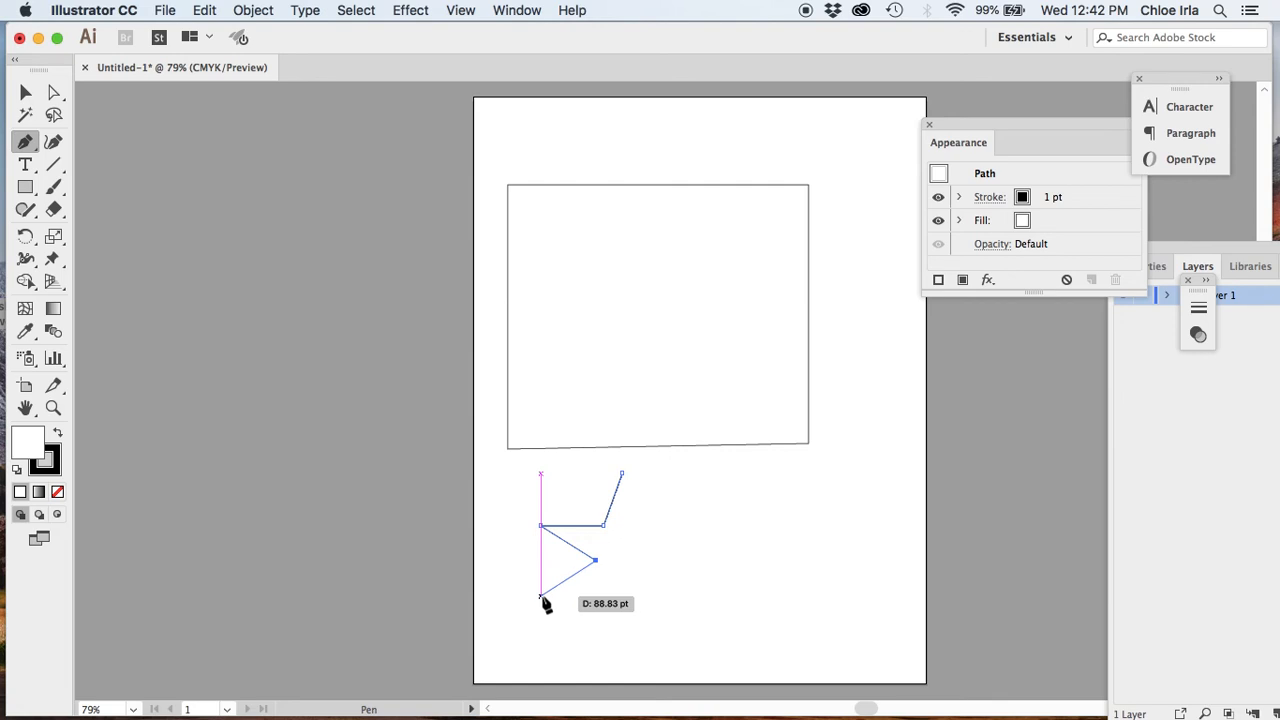
left_click(540, 596)
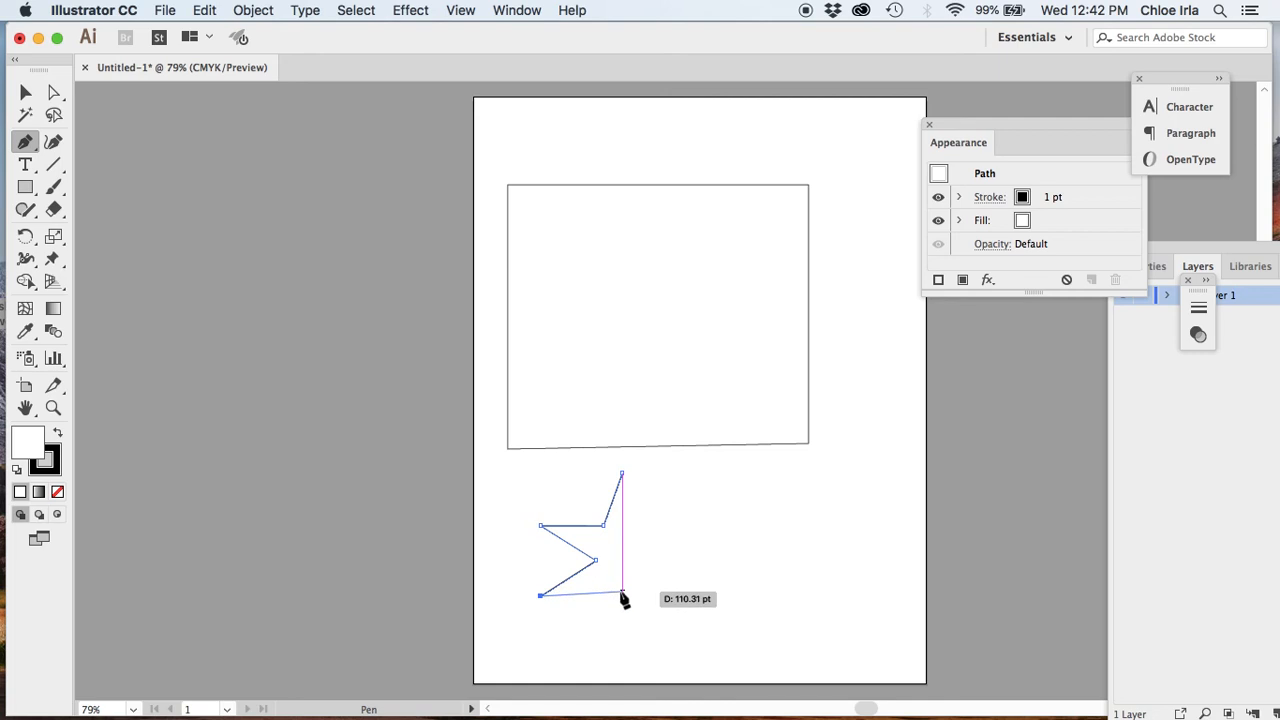
left_click(650, 600)
left_click(679, 537)
left_click(621, 473)
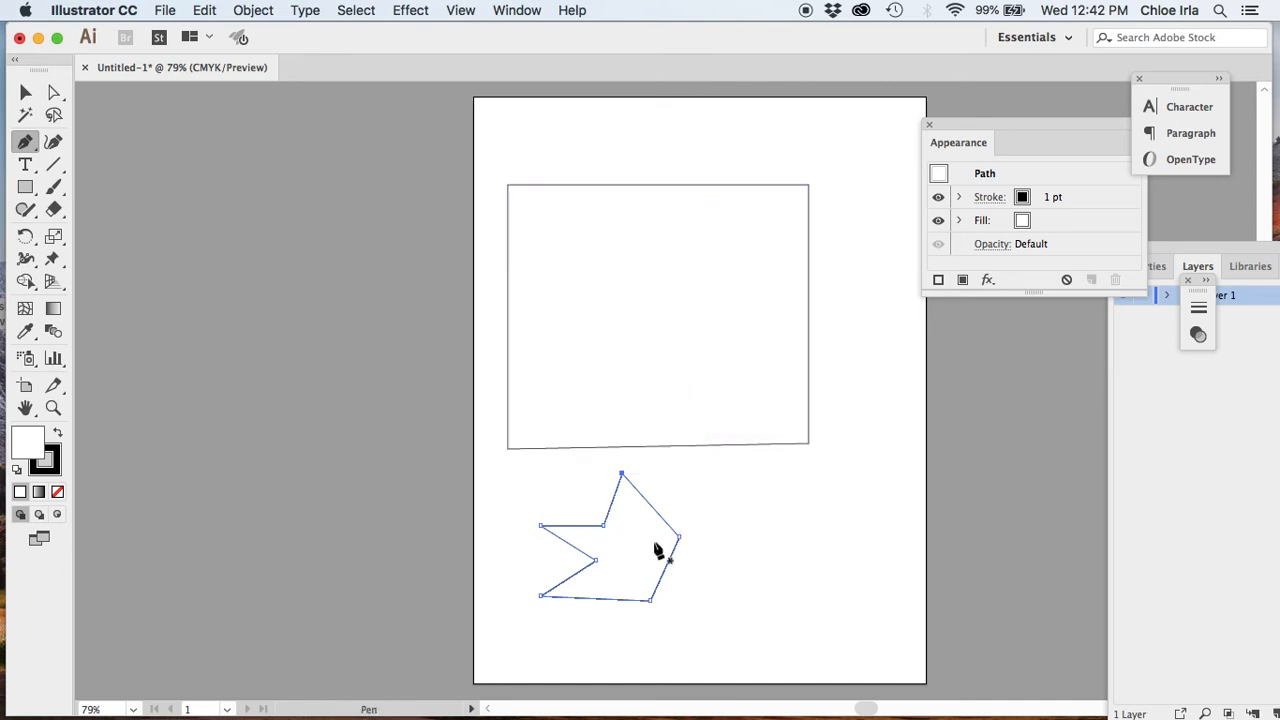
Draw an open path with a straight and a slightly bent segment beside the polygon, and a separate curved path beneath it.
left_click(711, 491)
left_click(852, 487)
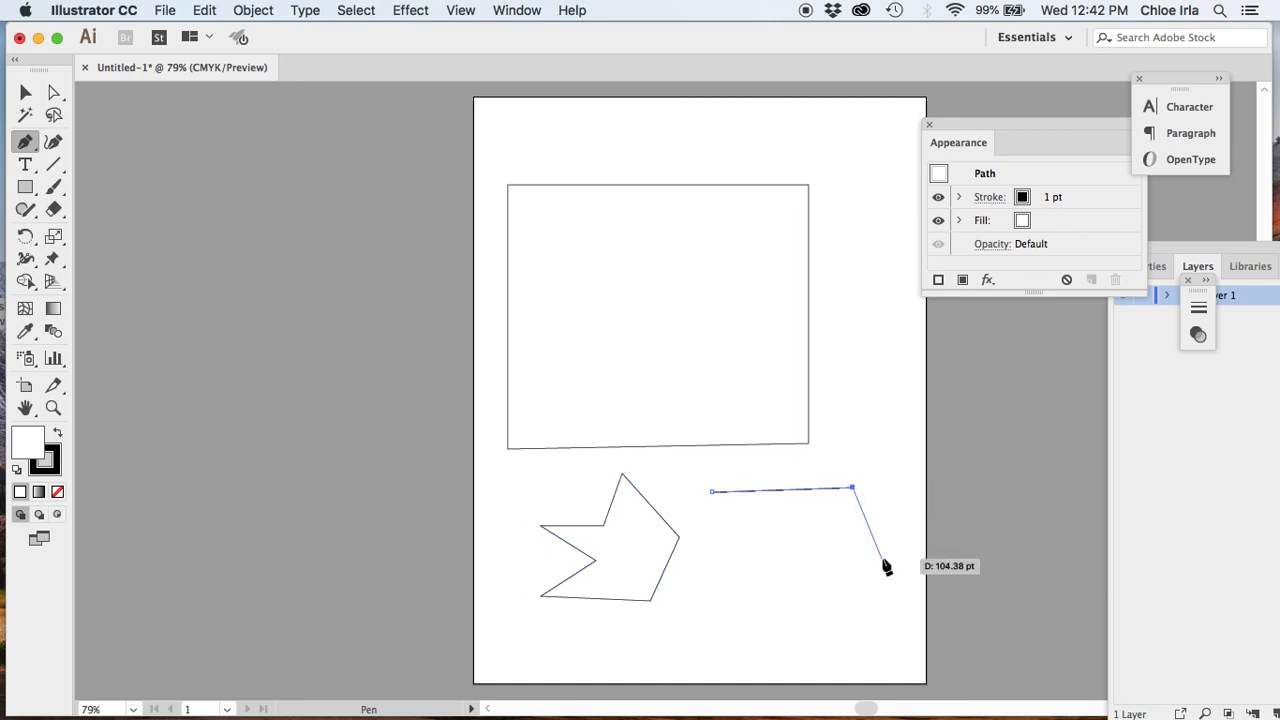
left_click_drag(879, 559, 877, 564)
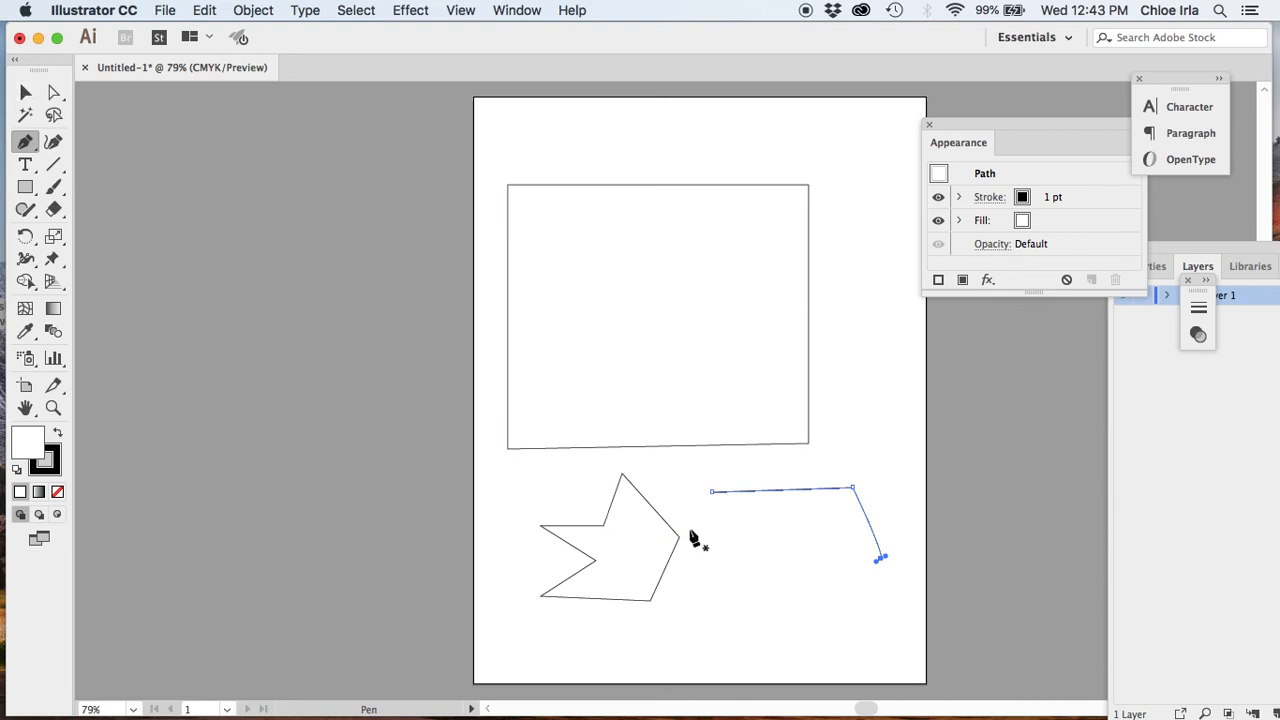
left_click(732, 531)
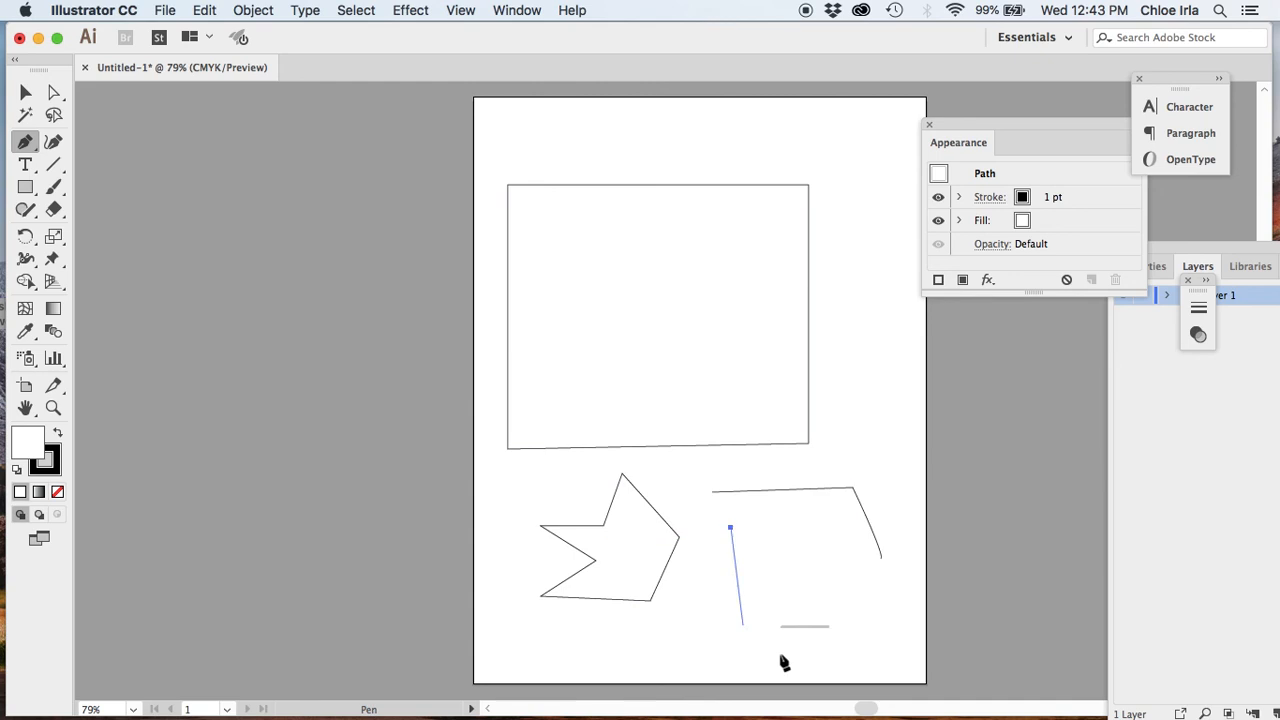
mouse_move(770, 612)
left_mouse_down()
mouse_move(797, 634)
mouse_move(831, 606)
mouse_move(811, 609)
mouse_move(838, 600)
mouse_move(815, 610)
mouse_move(837, 610)
mouse_move(826, 617)
mouse_move(862, 595)
mouse_move(842, 619)
left_mouse_up()
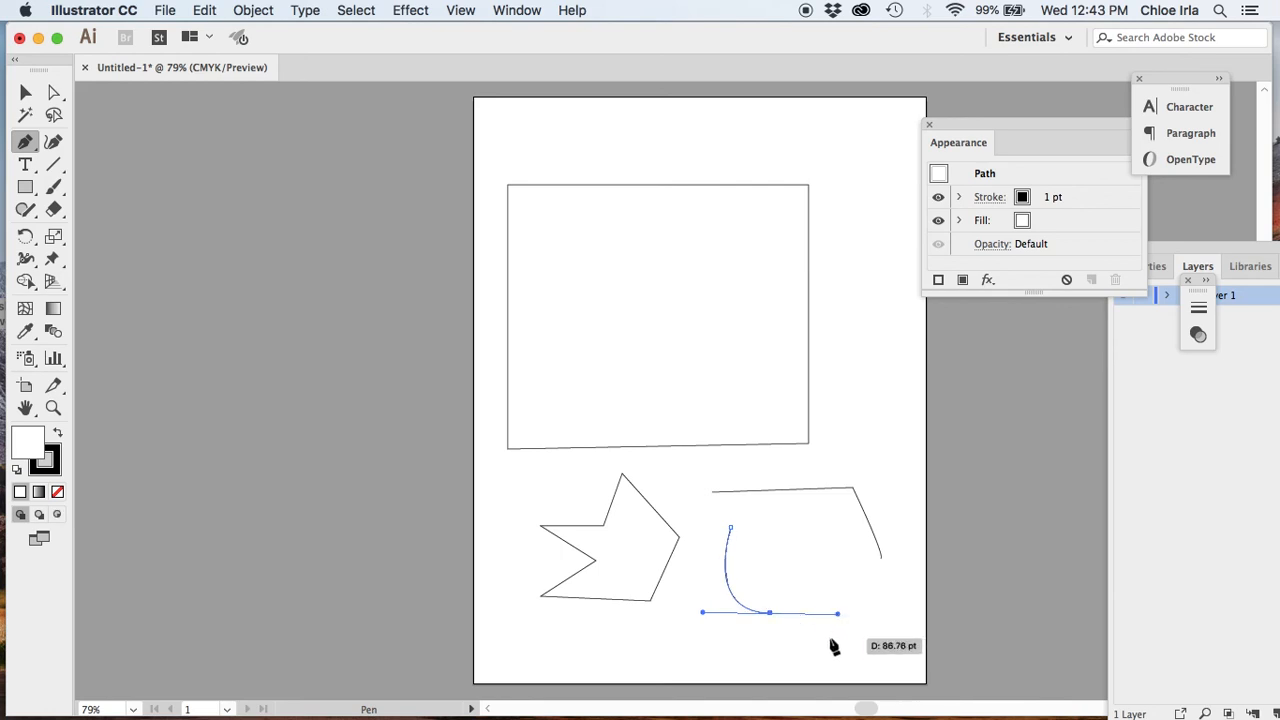
left_click(434, 10)
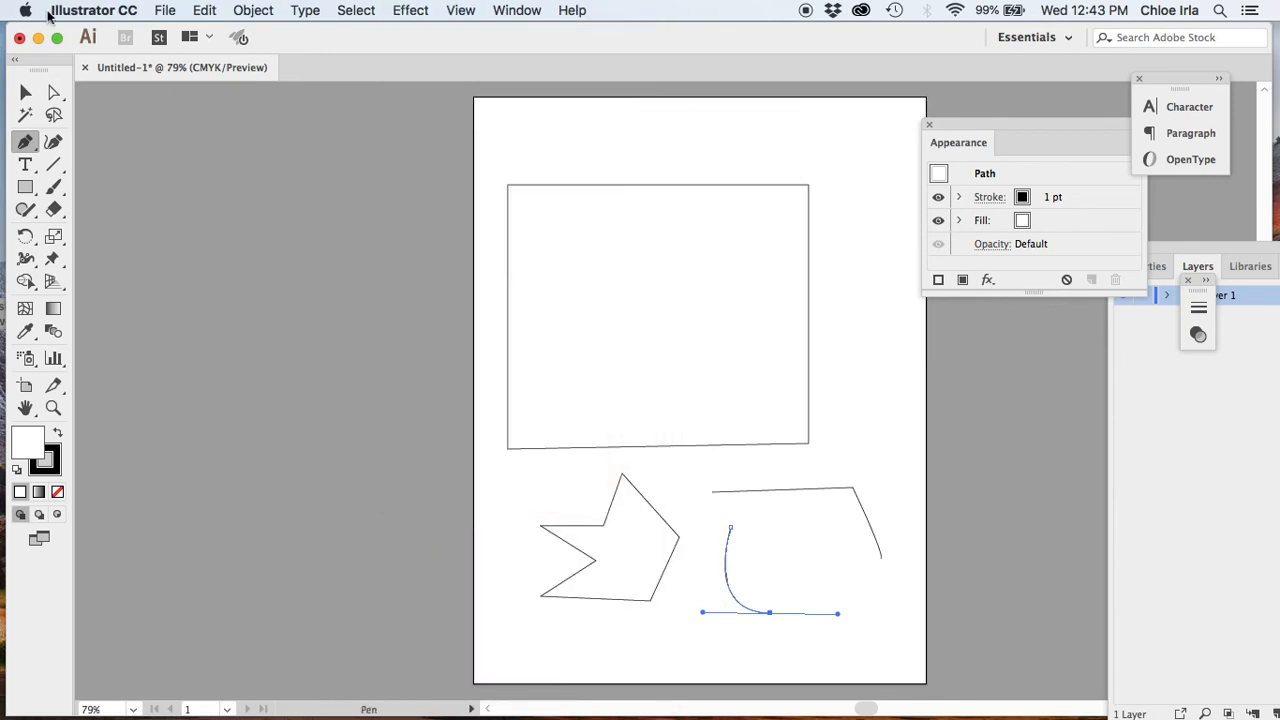
left_click(25, 92)
left_click(405, 10)
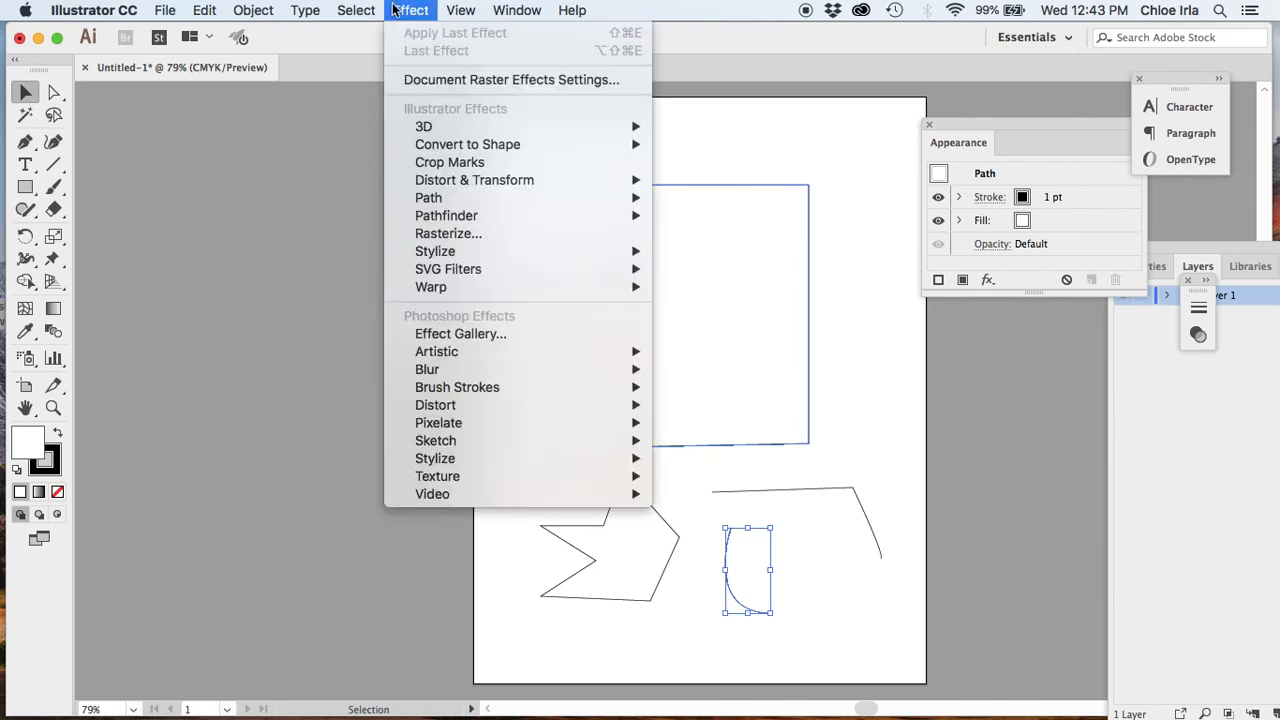
mouse_move(444, 126)
left_click(708, 128)
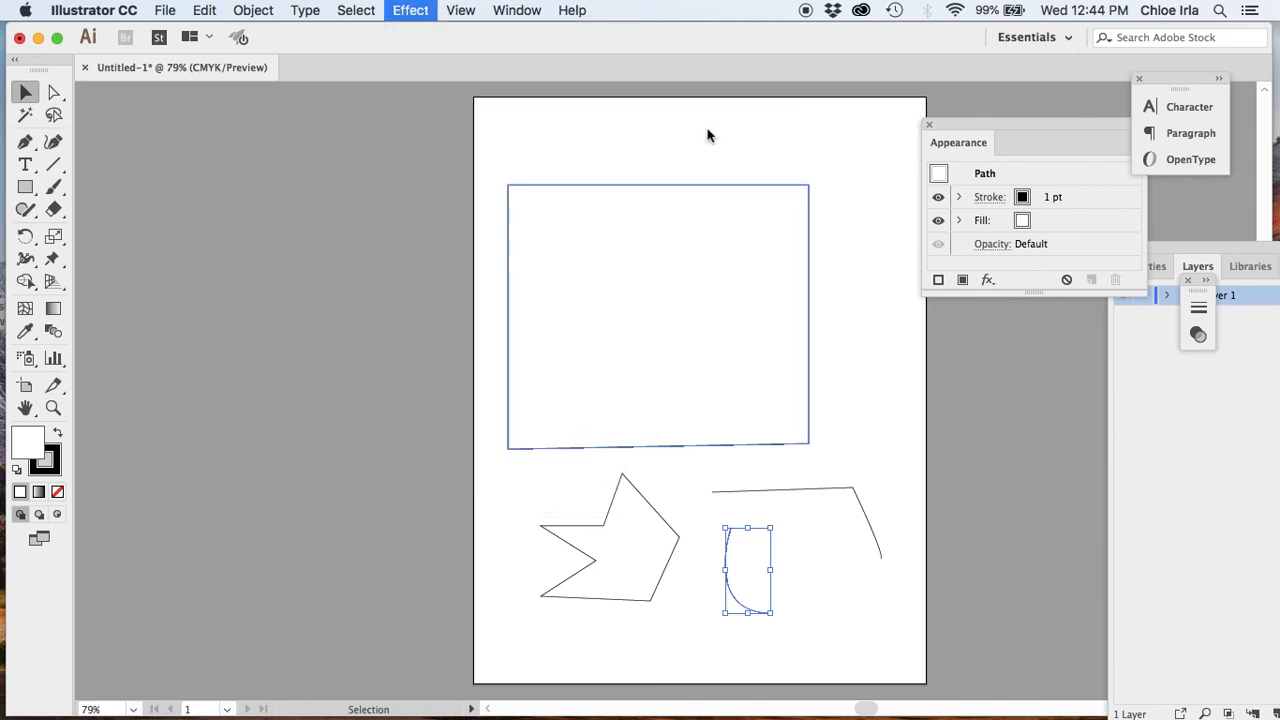
left_click(331, 403)
Apply a 360° 3D Revolve effect from the left edge to the small curved path, then deselect it.
left_click(398, 10)
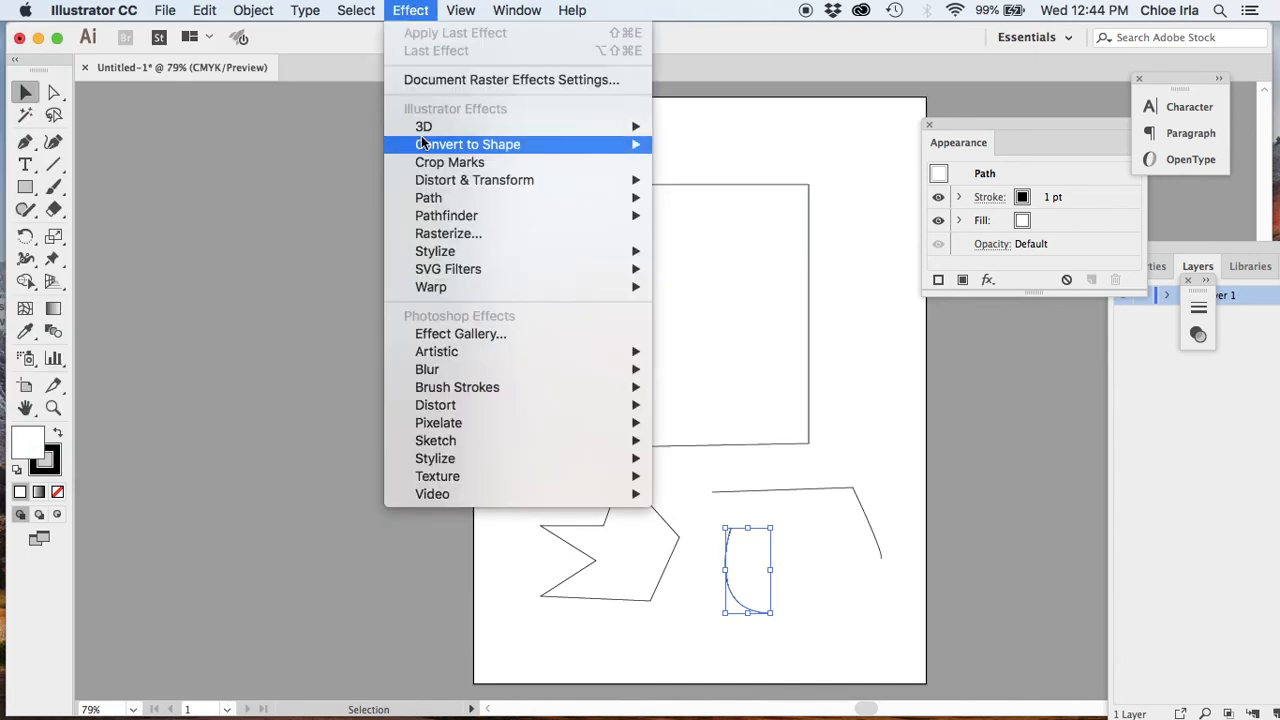
mouse_move(422, 130)
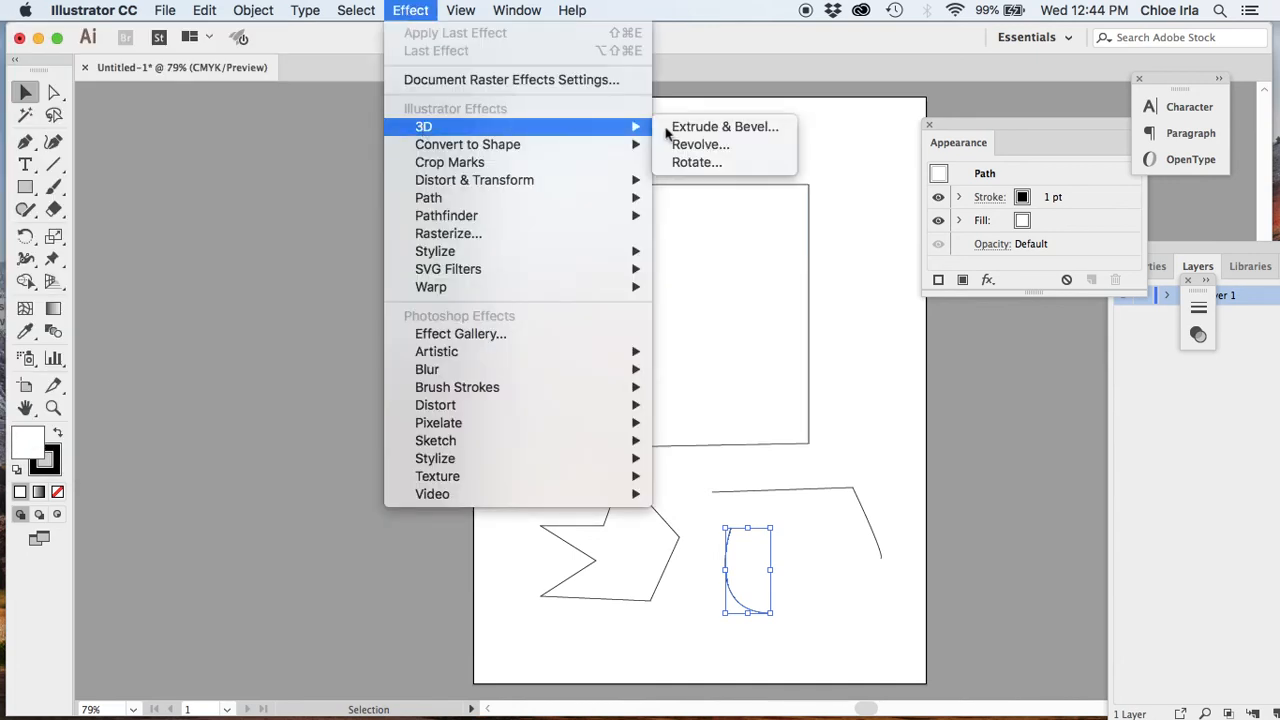
left_click(721, 141)
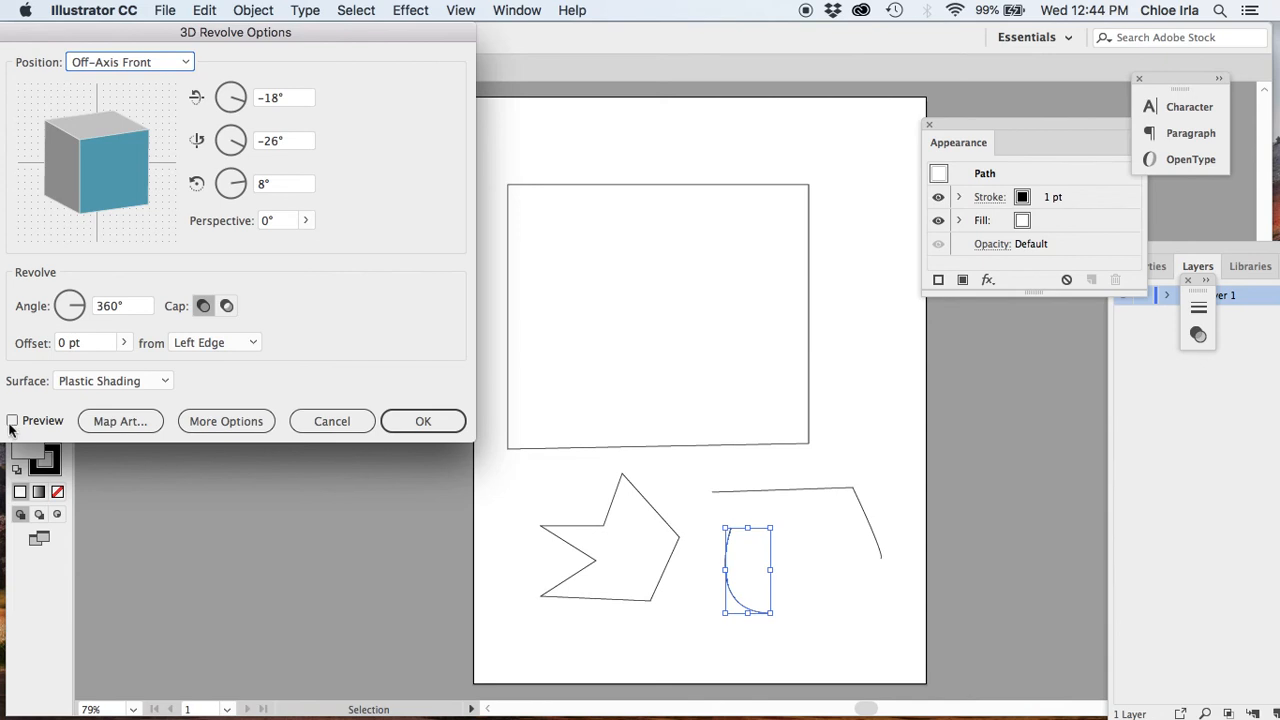
left_click(12, 421)
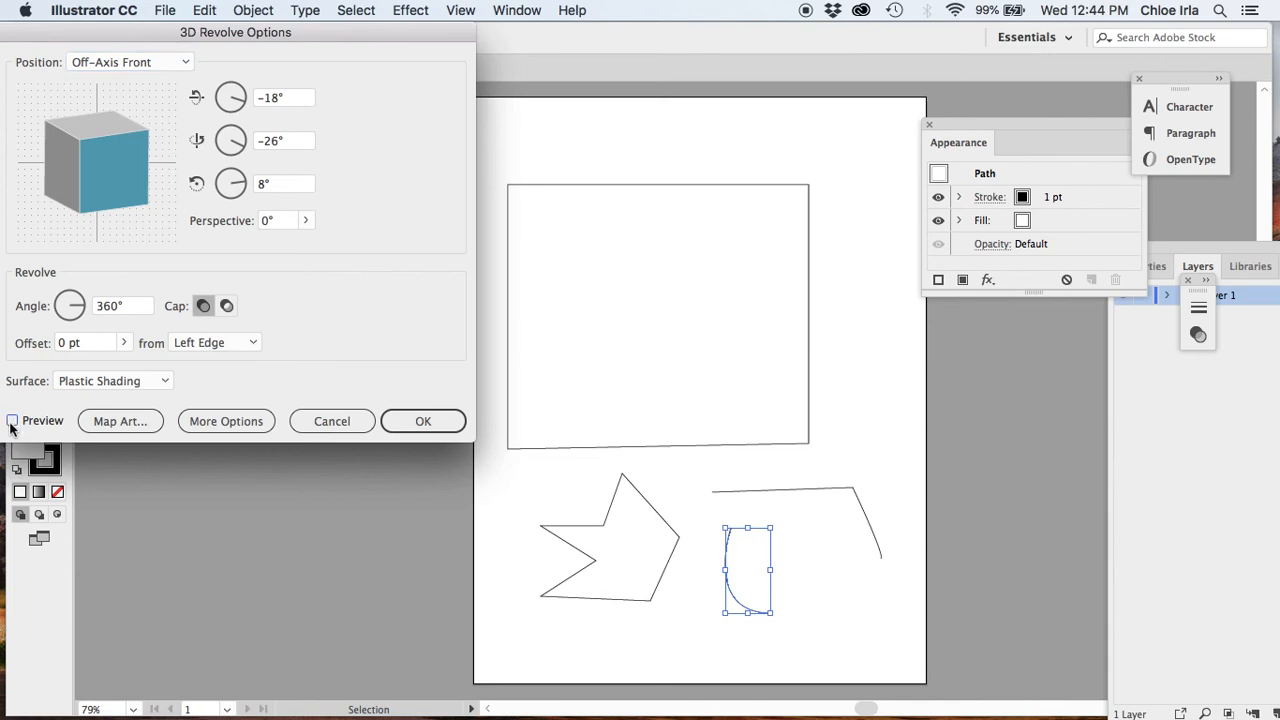
left_click(13, 421)
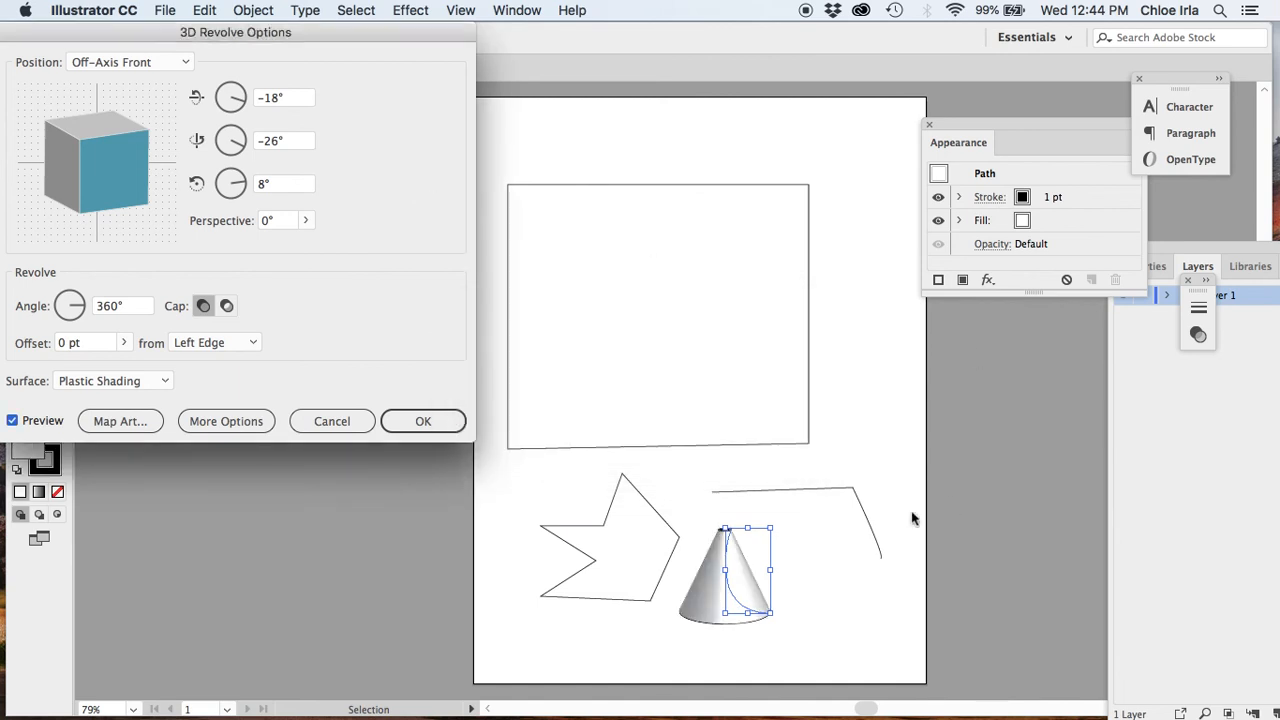
left_click(423, 421)
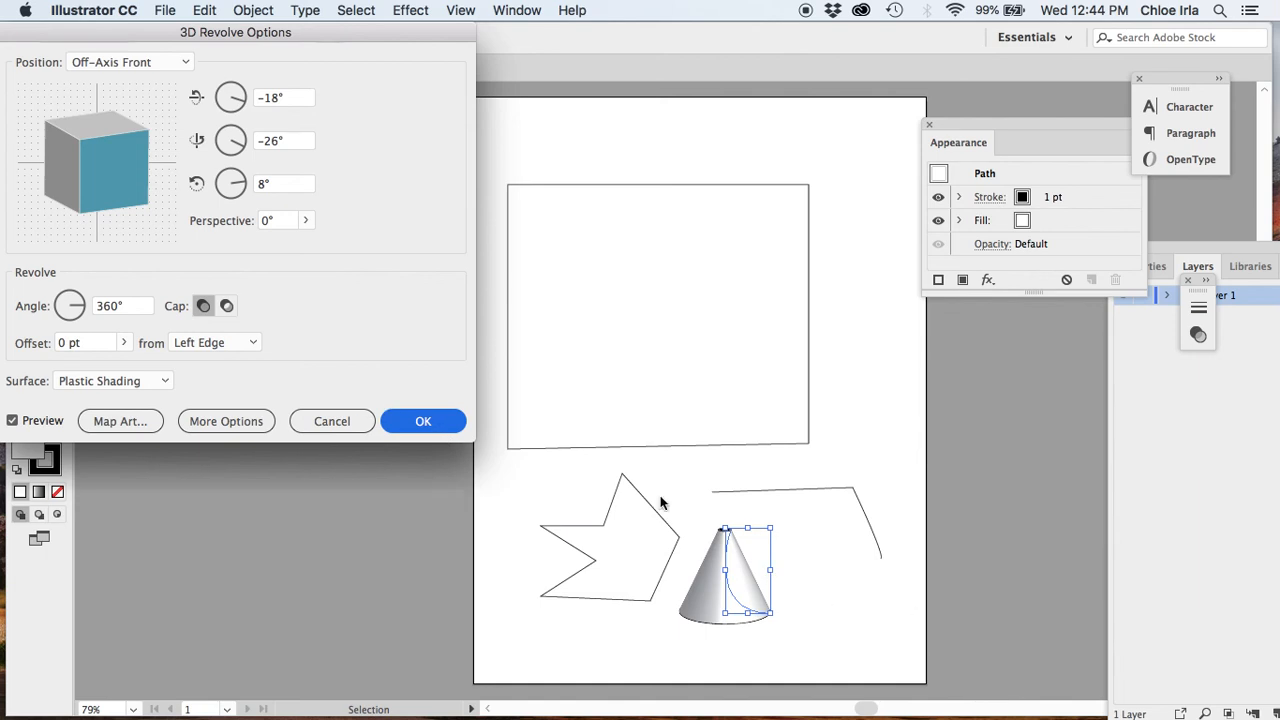
key("Return")
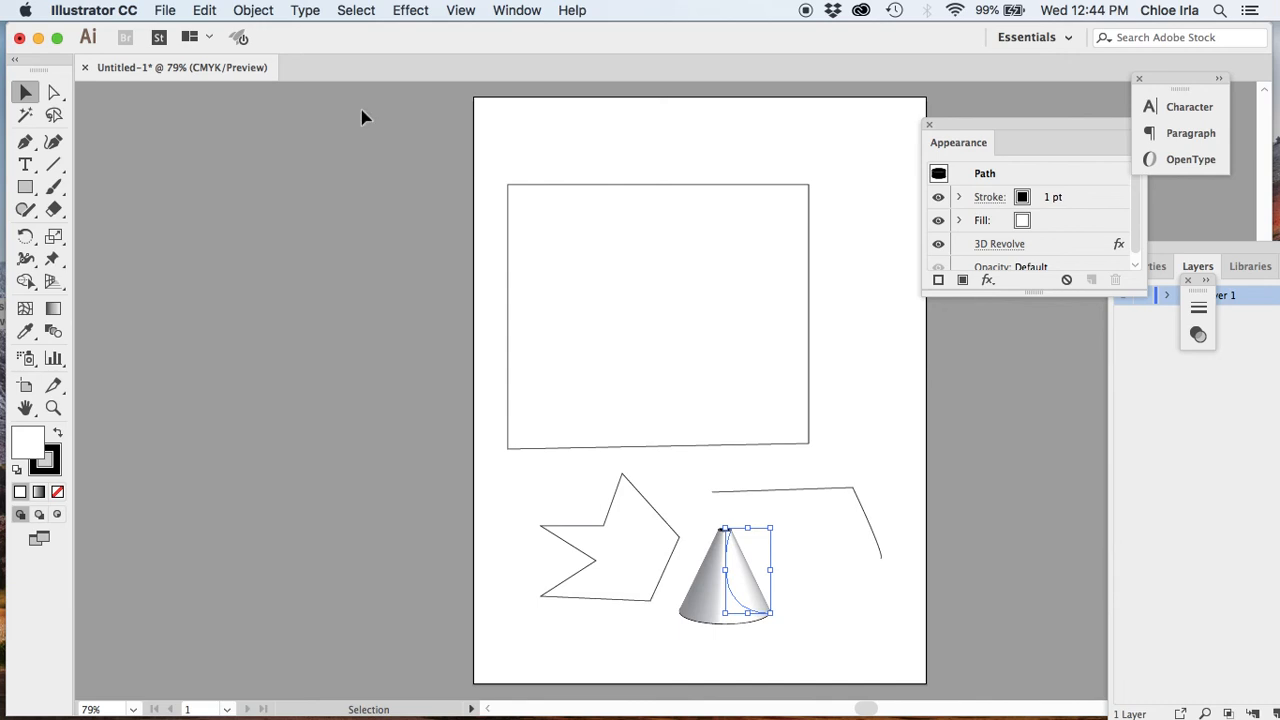
left_click(787, 352)
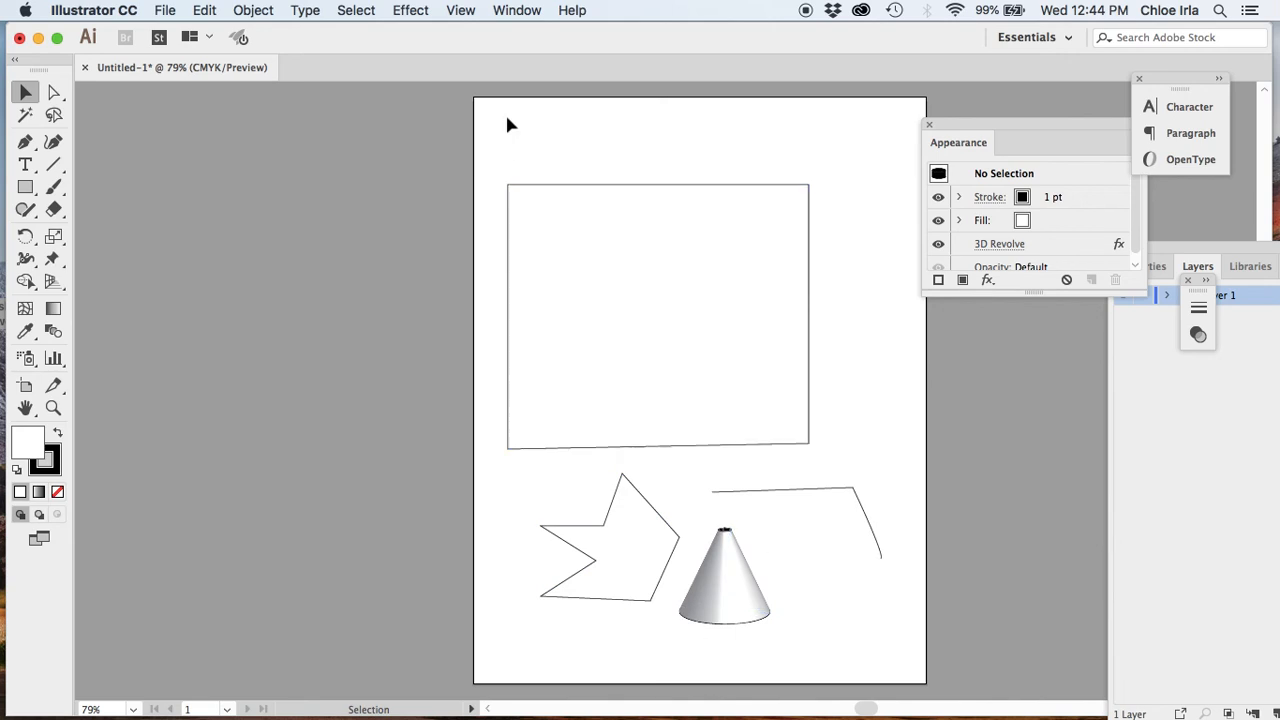
Set the fill to none and draw an open, three-anchor S-shaped curve across the top of the artboard with the Pen tool.
left_click(57, 491)
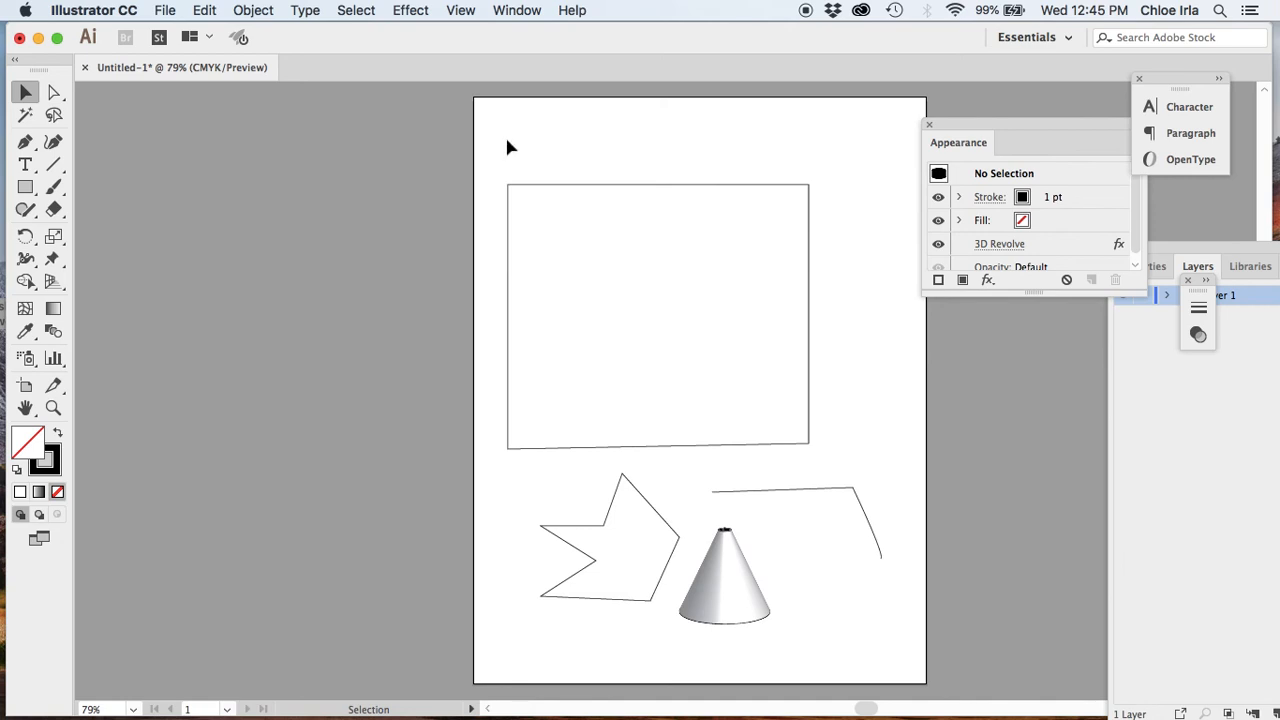
left_click_drag(508, 139, 509, 186)
key("p")
left_click_drag(520, 142, 520, 192)
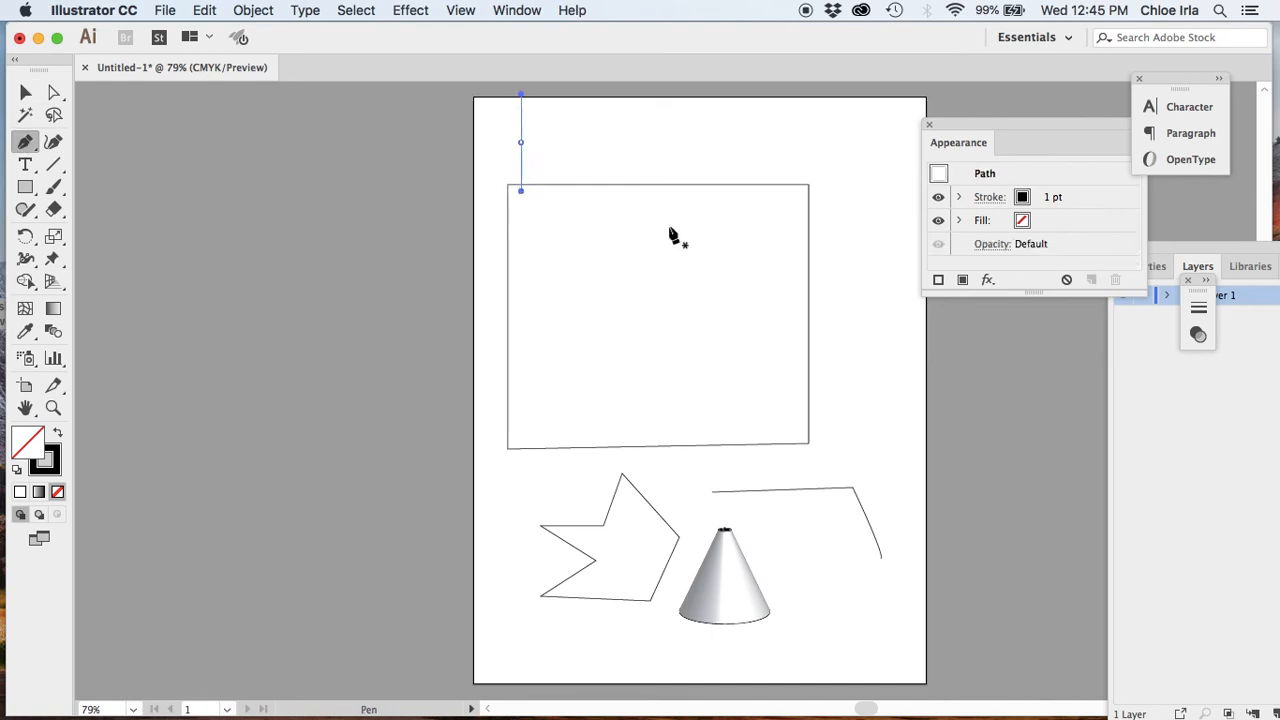
left_click(715, 145)
left_click_drag(716, 147, 720, 230)
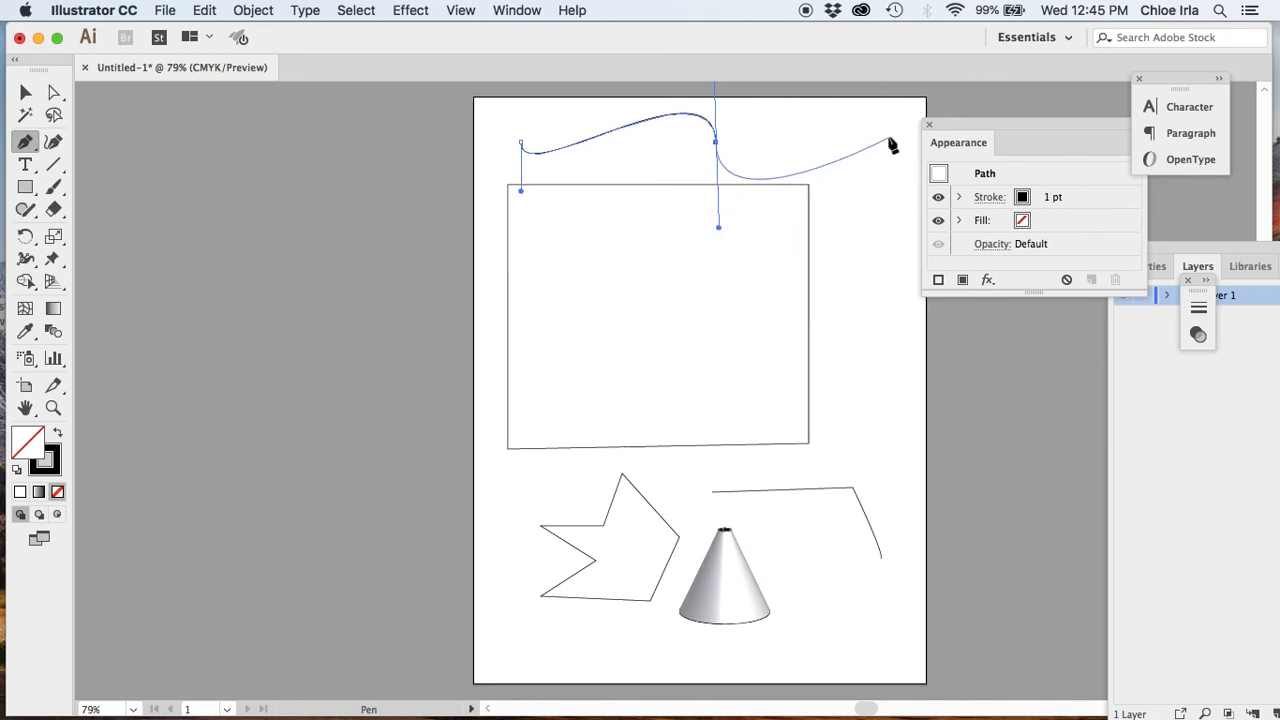
mouse_move(886, 133)
left_mouse_down()
mouse_move(887, 95)
mouse_move(869, 150)
mouse_move(887, 146)
left_mouse_up()
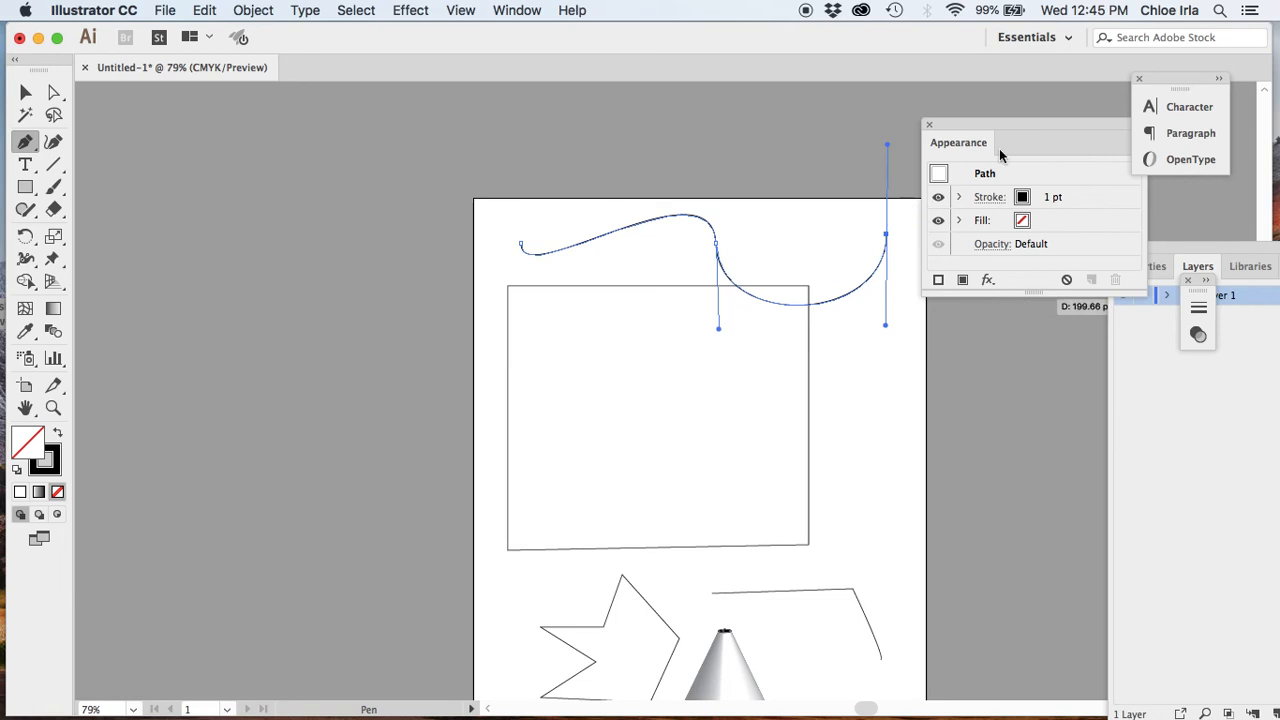
Set the S-shaped curve's stroke weight to 17 pt and close the Appearance panel.
scroll(686, 394, "down", 3)
scroll(543, 429, "down", 5)
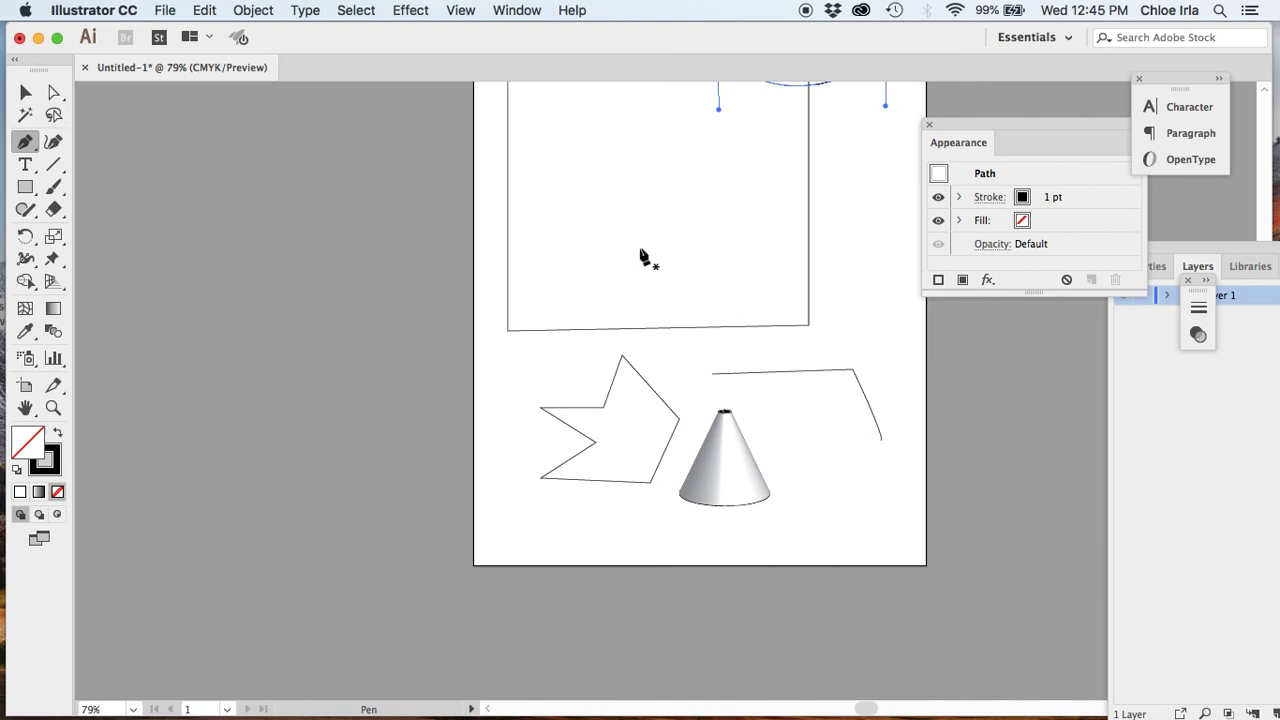
scroll(645, 258, "up", 4)
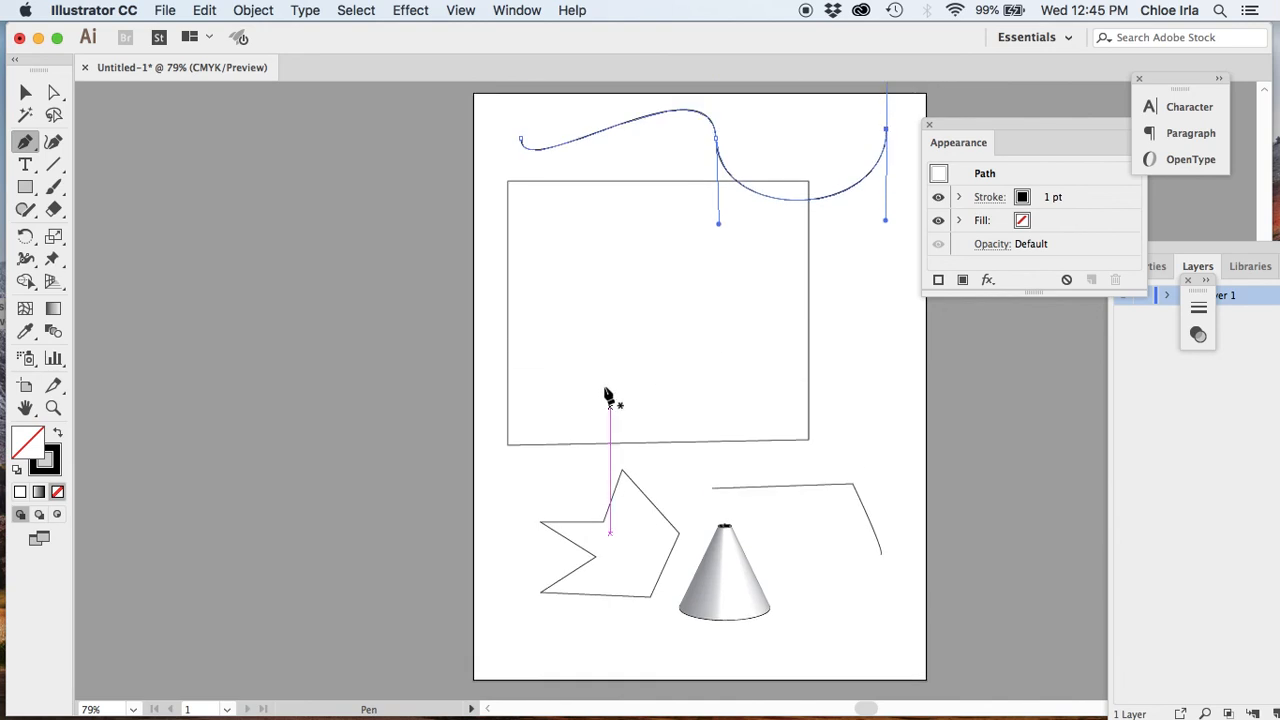
scroll(749, 434, "up", 2)
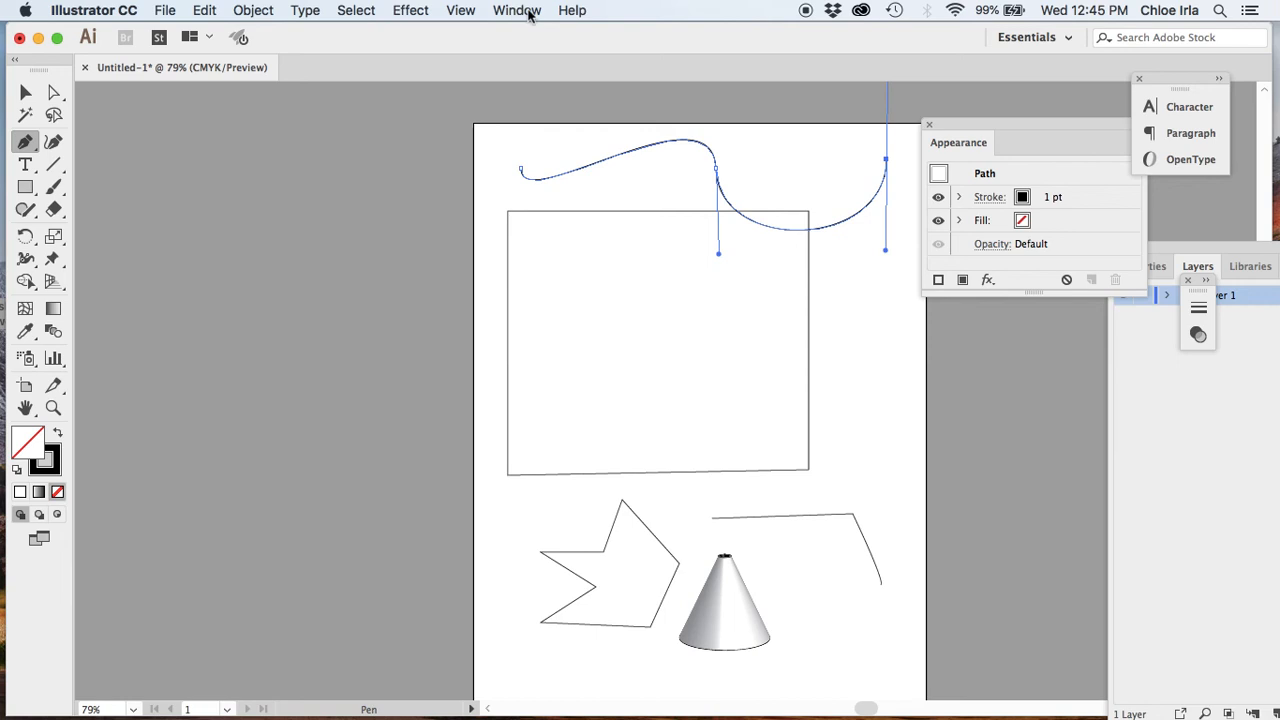
left_click(1001, 200)
left_click(1059, 194)
left_click(1058, 193)
left_click(1058, 194)
left_click(1058, 194)
left_click(1058, 194)
left_click(1058, 194)
left_click(1058, 194)
left_click(1058, 194)
left_click(1058, 194)
left_click(1058, 194)
left_click(1058, 194)
left_click(1058, 193)
left_click(1058, 193)
left_click(1058, 193)
left_click(1058, 193)
left_click(1058, 193)
left_click(1058, 193)
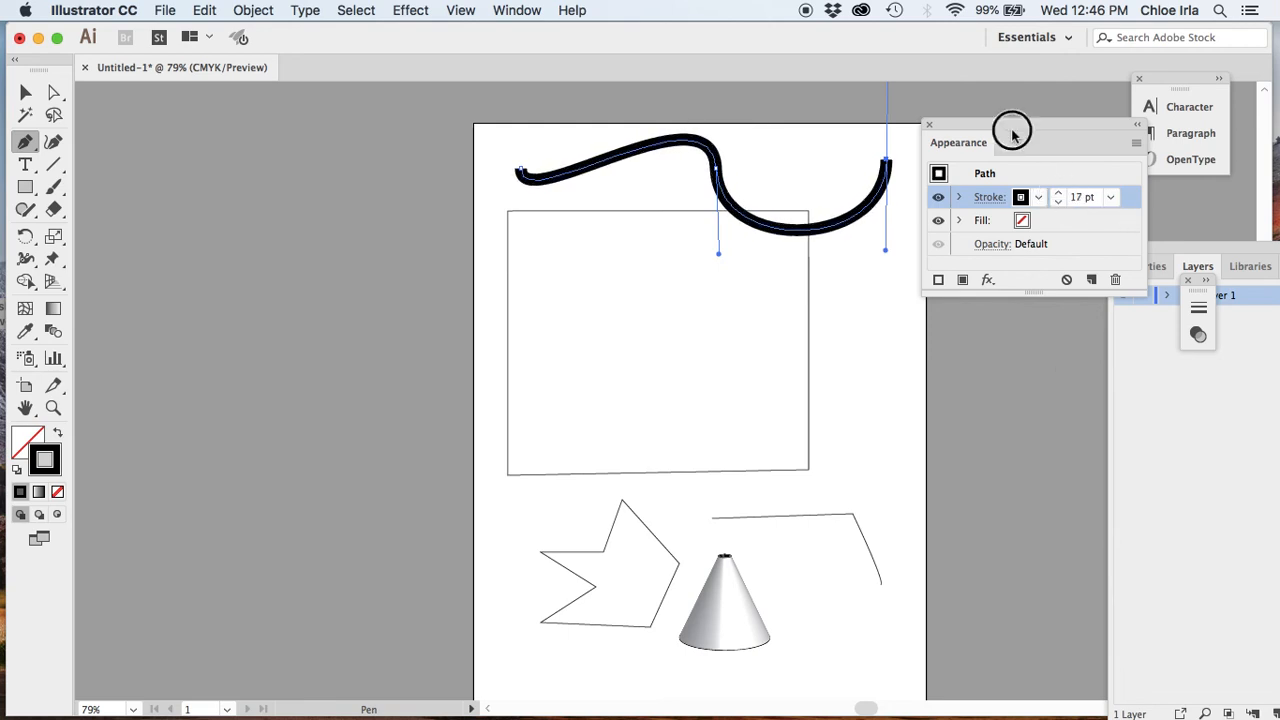
left_click(929, 123)
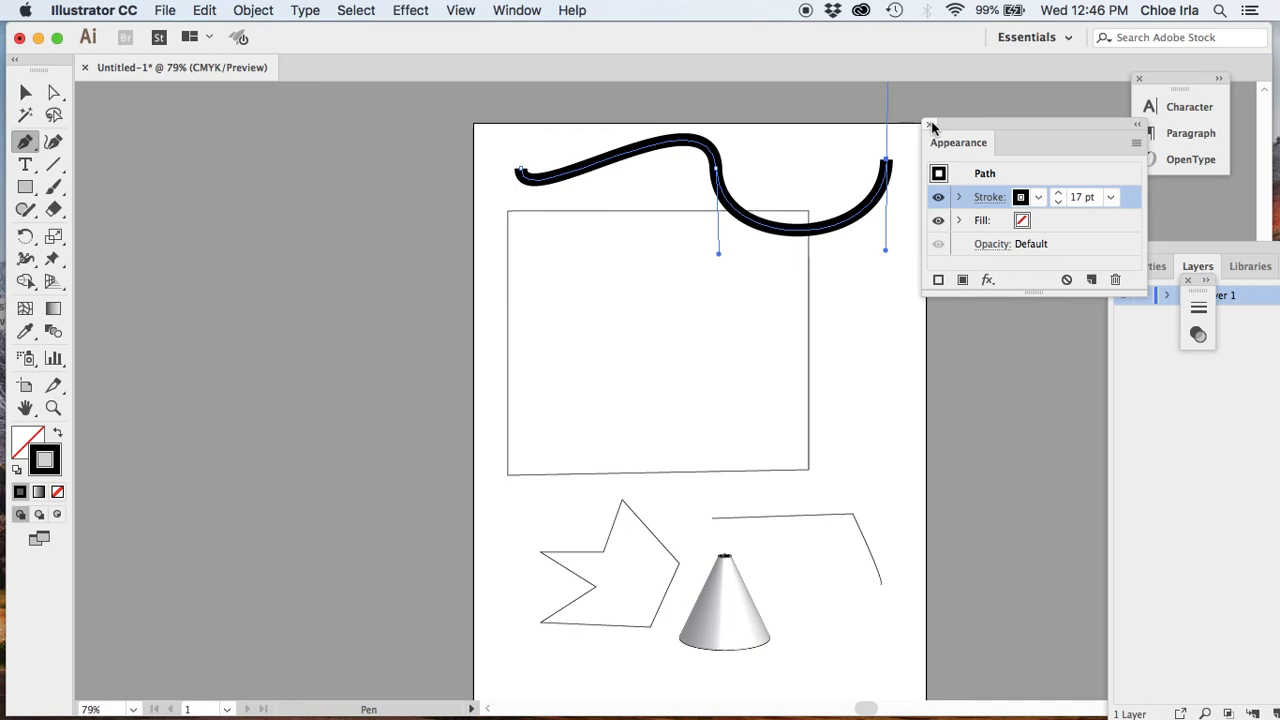